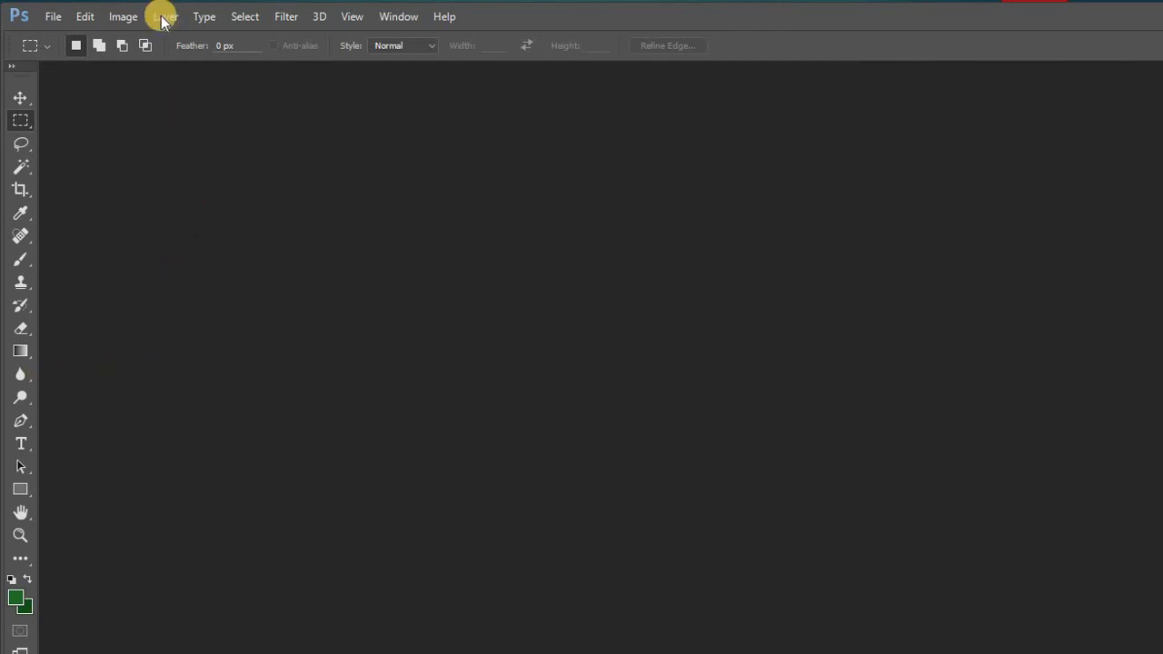
Create a new blank document 1600 pixels wide by 70 pixels tall.
left_click(50, 23)
left_click(81, 37)
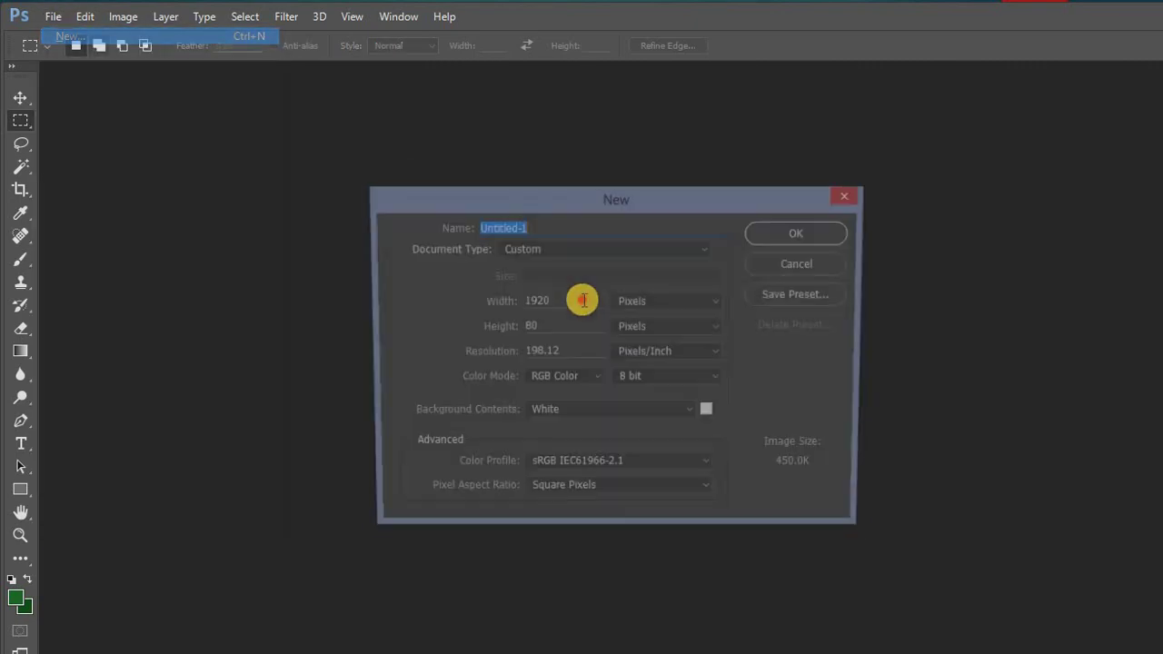
double_click(583, 300)
type("1600")
key("Tab")
type("70")
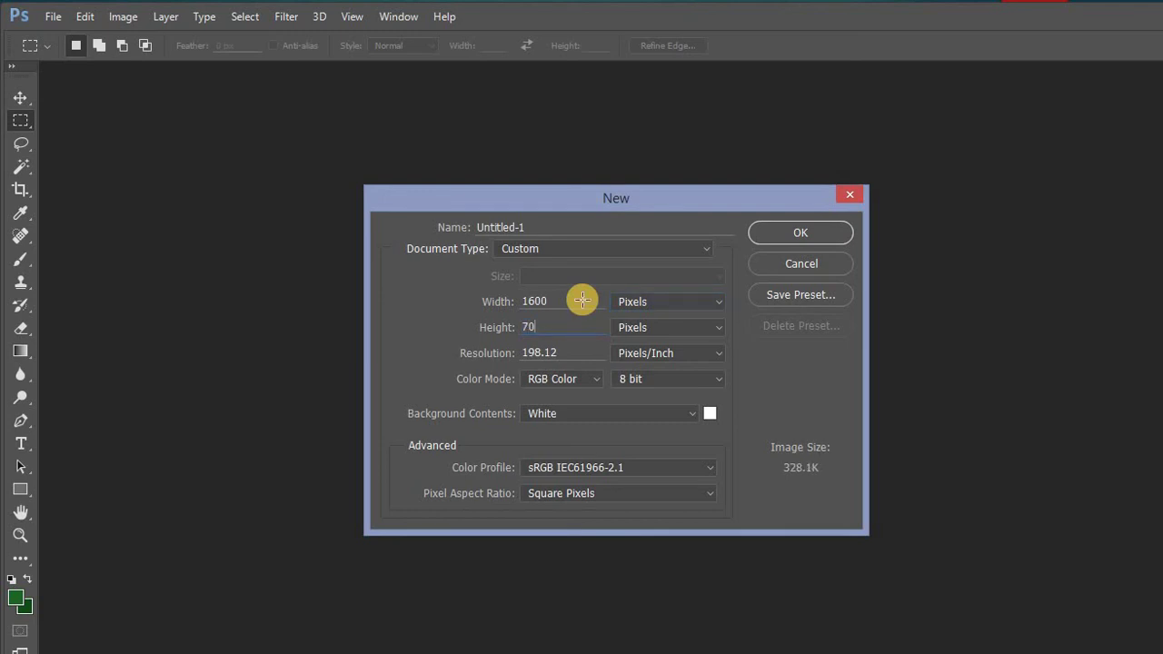
key("Return")
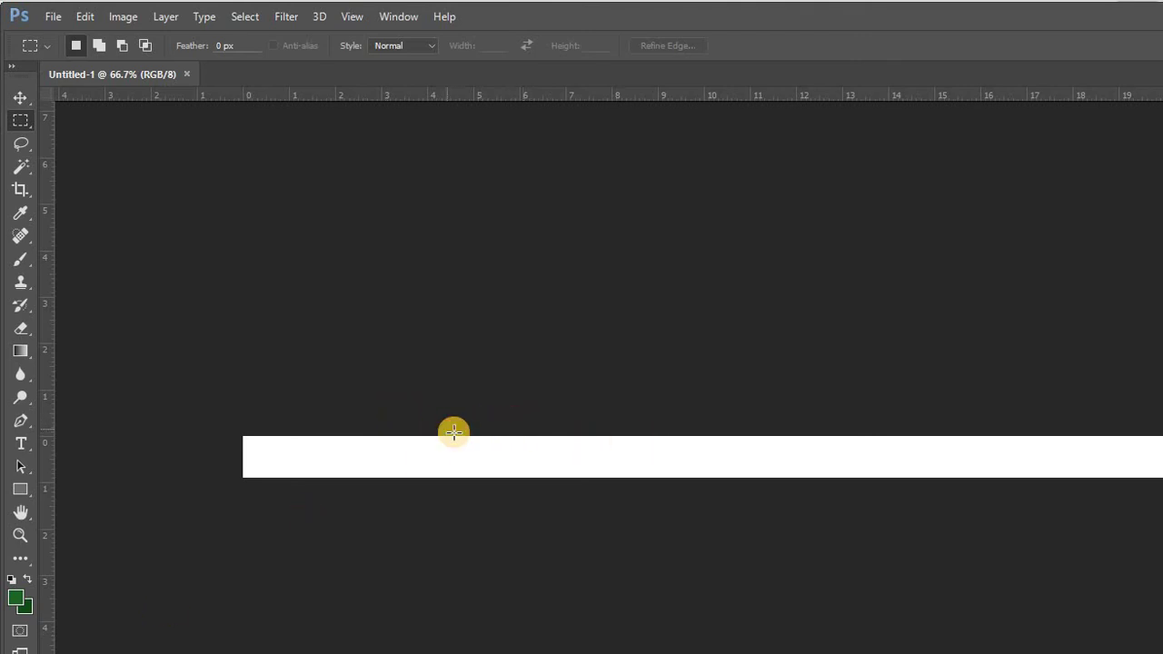
Select the whole strip, scale the selection to 25% width and move it to the left end.
scroll(468, 432, "down", 2)
left_click_drag(325, 439, 1105, 473)
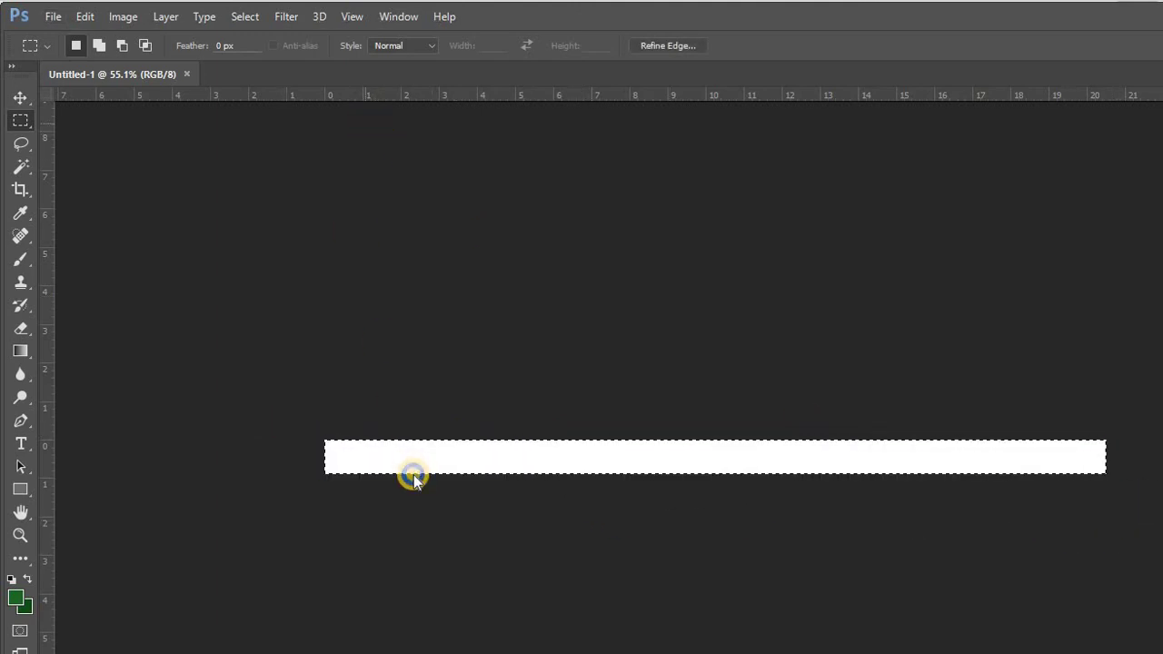
right_click(429, 469)
right_click(429, 465)
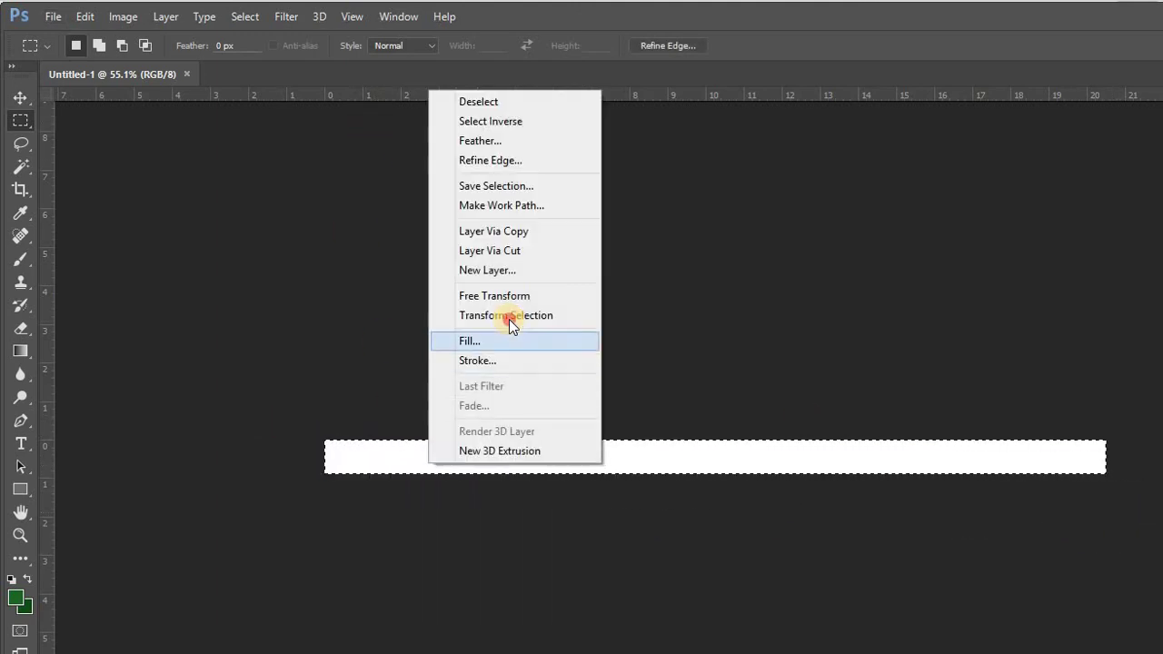
key("Return")
left_click(266, 46)
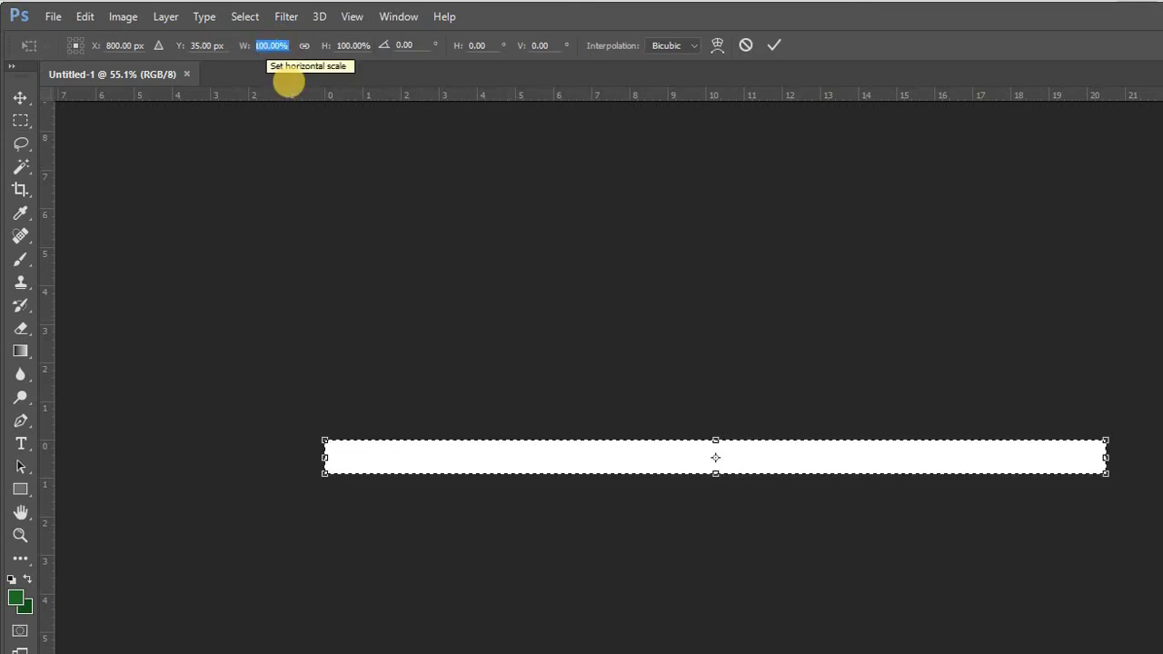
type("25")
key("Return")
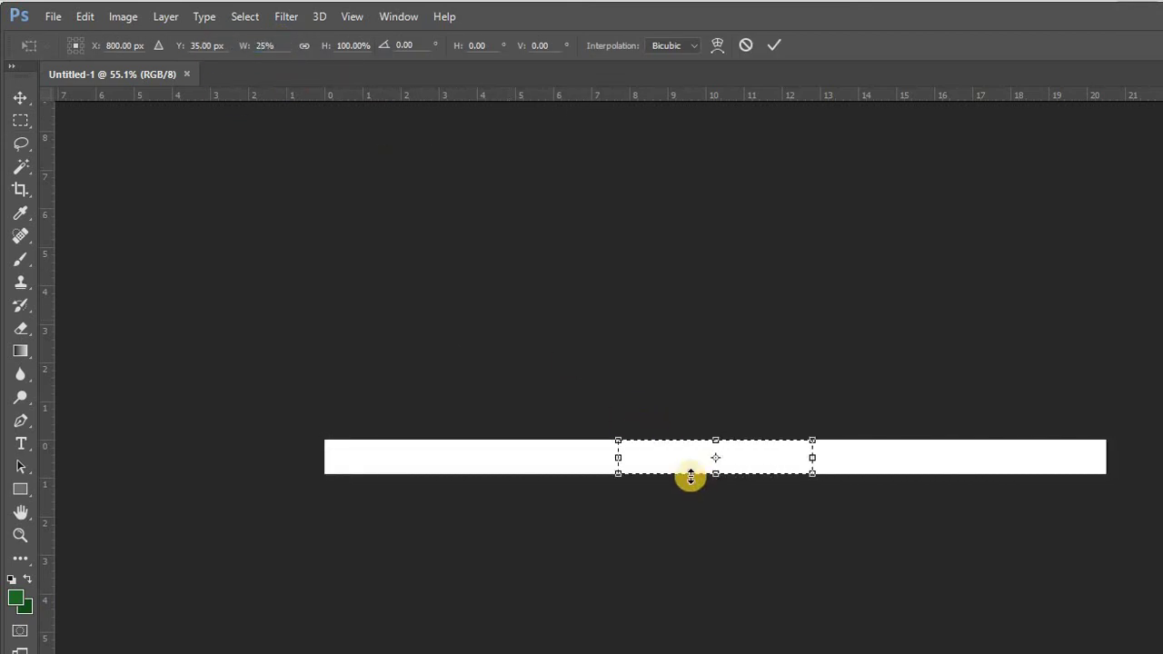
left_click(642, 468)
left_click_drag(643, 467, 345, 446)
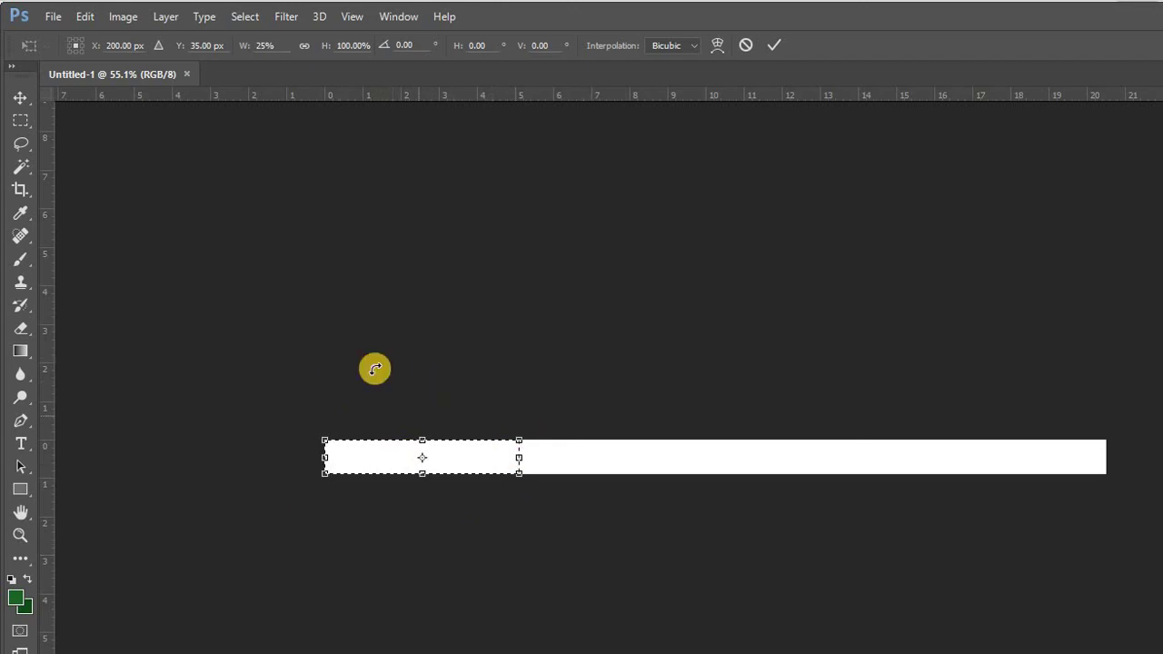
Scale the selection to 25% width again, commit it, and nudge it to the left edge.
right_click(365, 460)
left_click(340, 457)
right_click(339, 457)
left_click(338, 457)
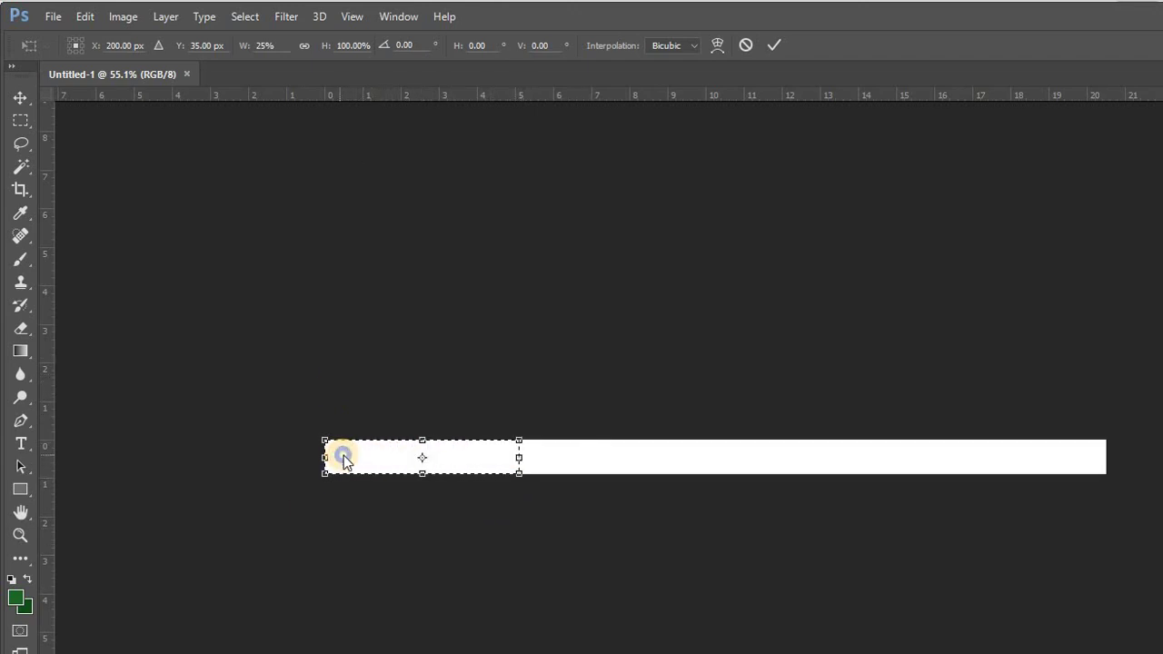
key("Return")
right_click(325, 465)
left_click(408, 307)
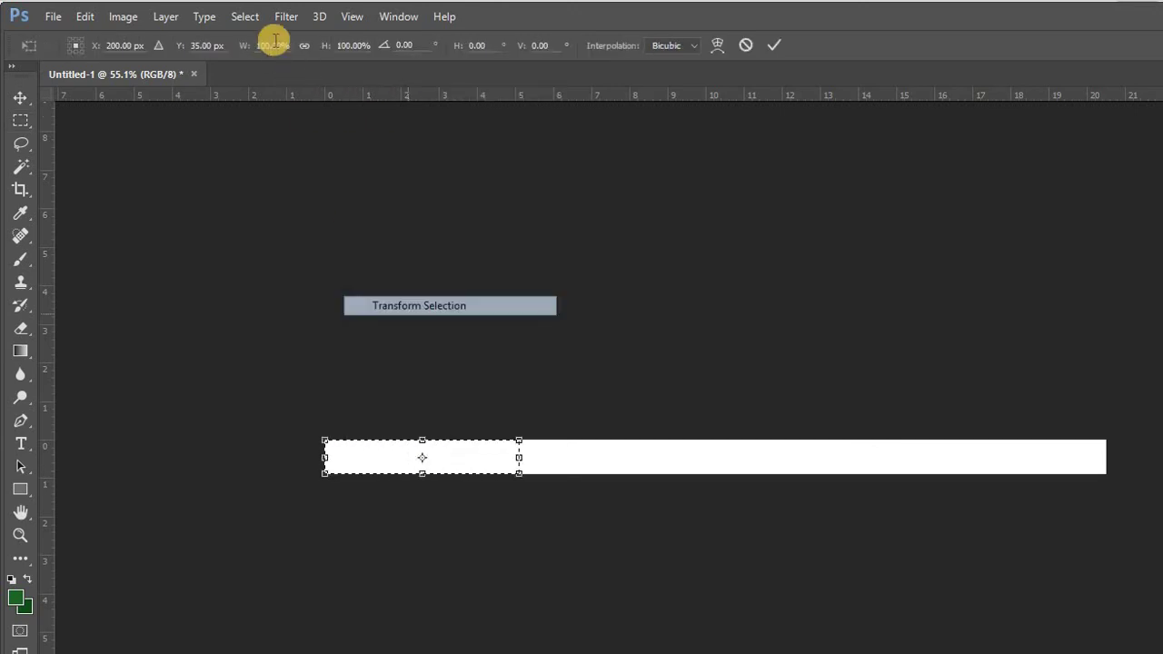
type("25")
key("Return")
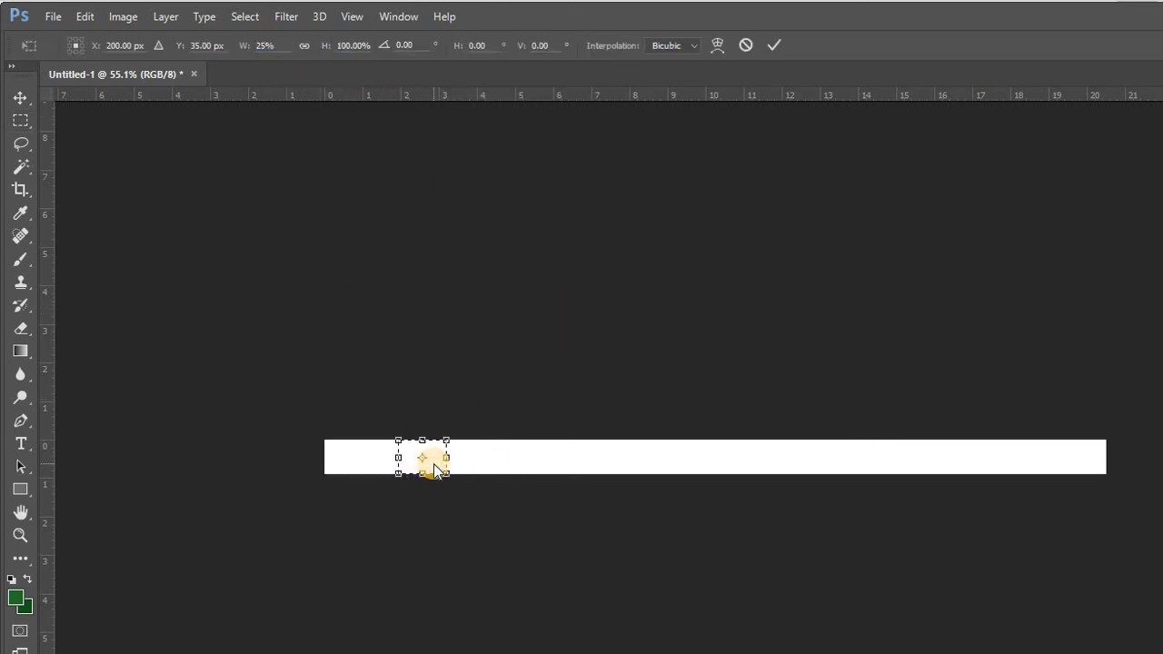
key("Return")
key("shift+Left")
key("shift+Left")
key("shift+Left")
key("shift+Left")
key("shift+Left")
key("shift+Left")
key("shift+Left")
key("shift+Left")
key("shift+Left")
key("shift+Left")
key("shift+Left")
key("shift+Left")
key("shift+Left")
key("shift+Left")
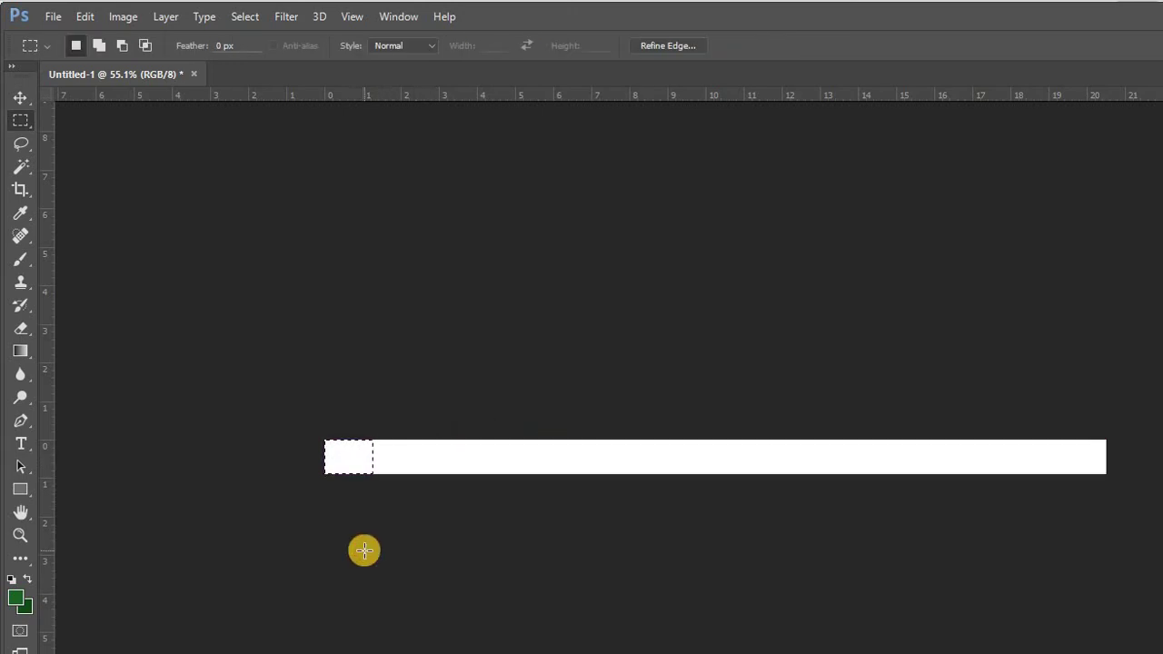
Fill the first block with dark green and slide the selection toward the next block.
key("ctrl+BackSpace")
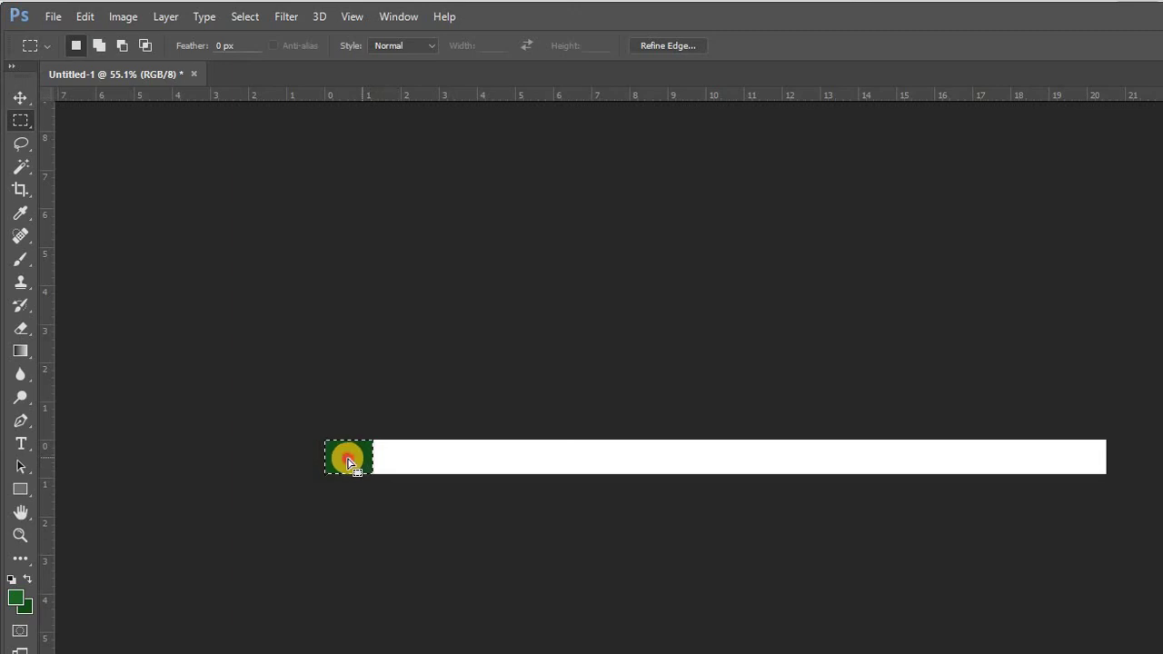
left_click_drag(351, 464, 397, 465)
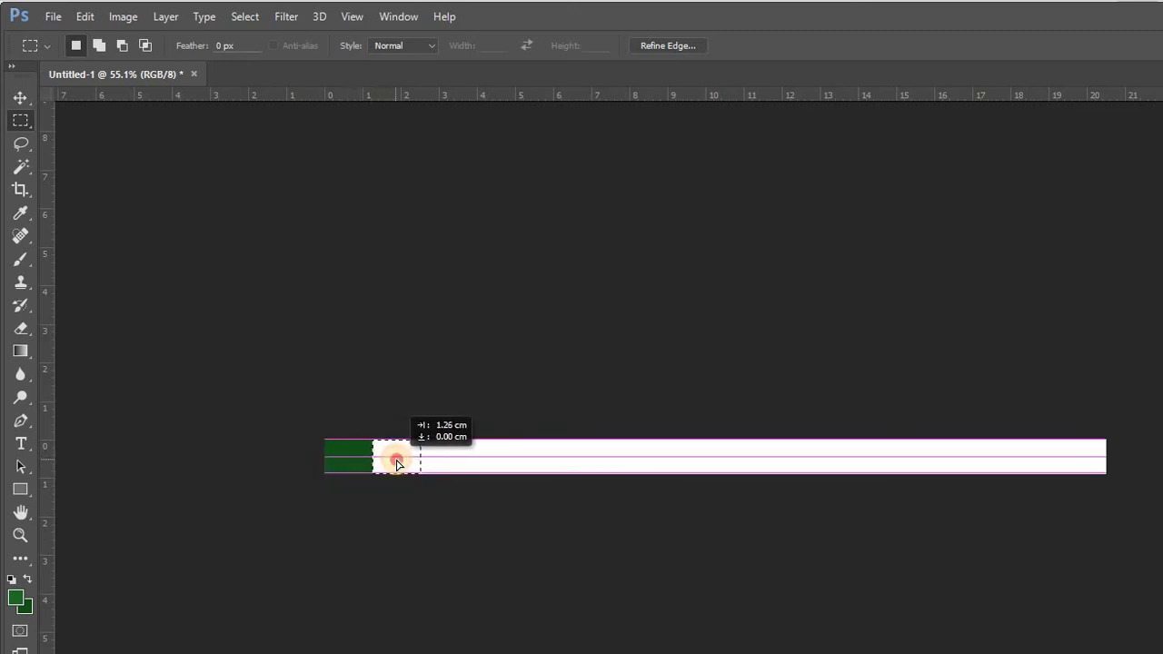
left_click_drag(397, 464, 382, 463)
Line the selection up after the dark block, fill it lighter green, and deselect.
scroll(309, 488, "up", 4)
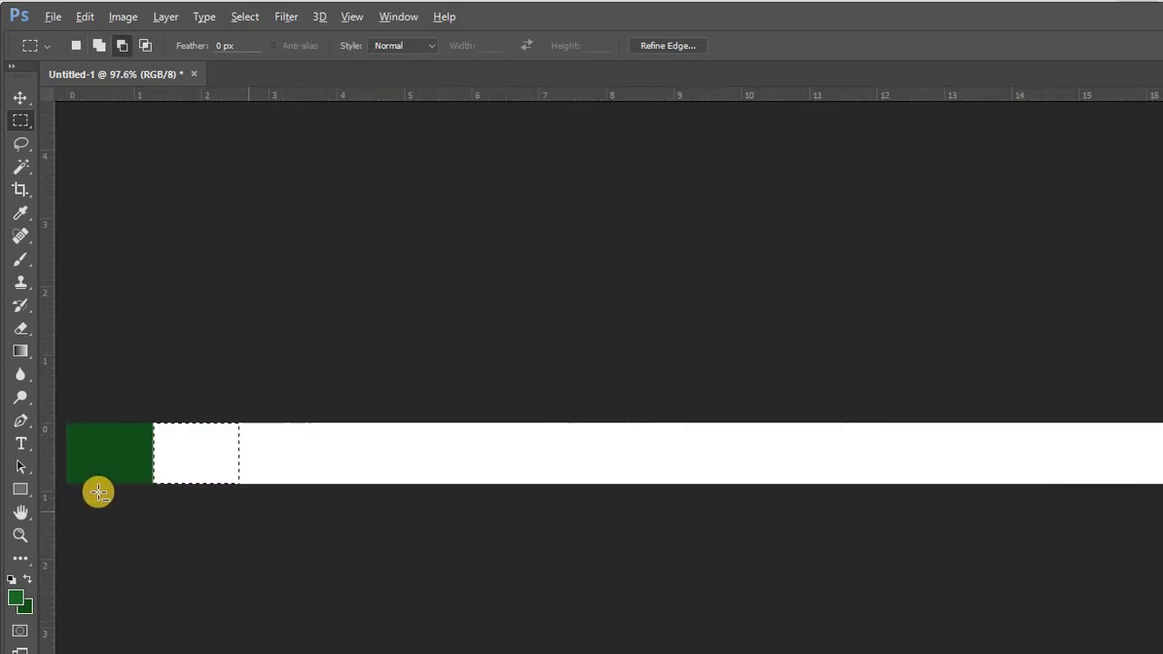
scroll(234, 434, "up", 5)
left_click_drag(267, 424, 115, 436)
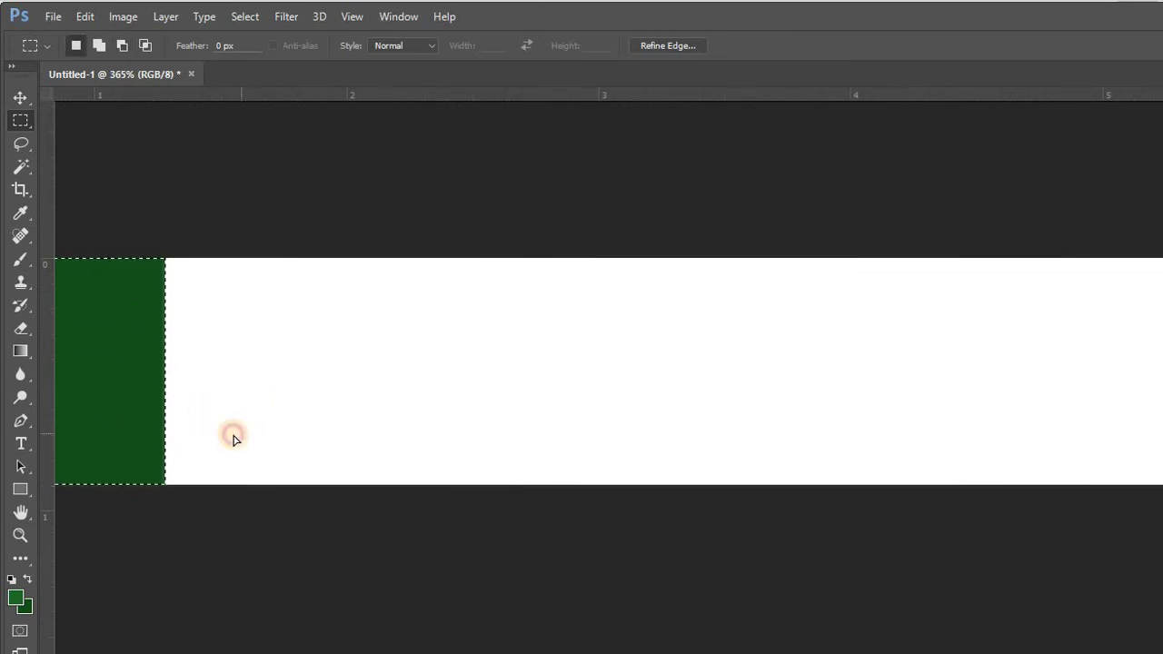
left_click_drag(437, 428, 436, 430)
key("alt+BackSpace")
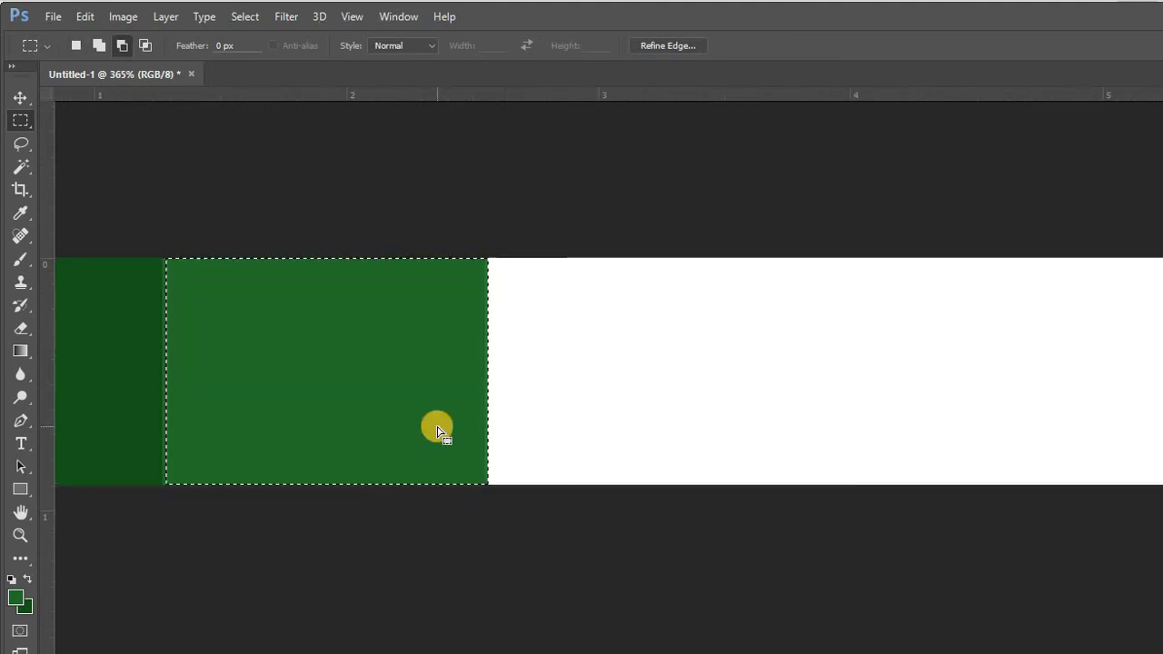
left_click(359, 471)
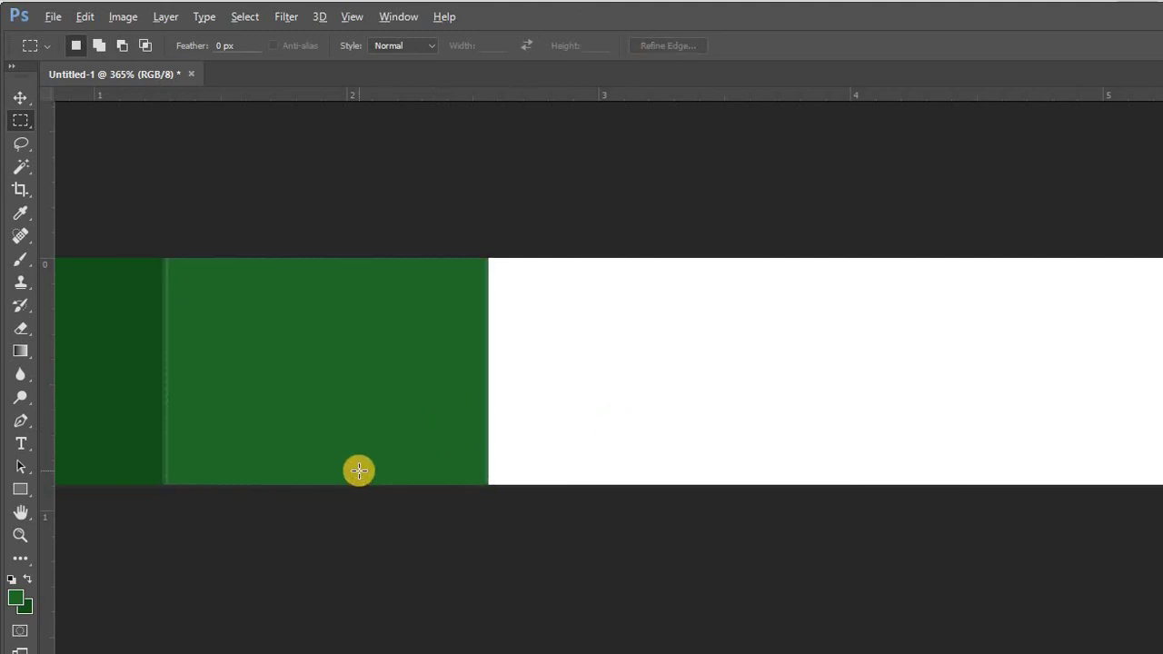
scroll(359, 470, "down", 1)
scroll(359, 470, "down", 12)
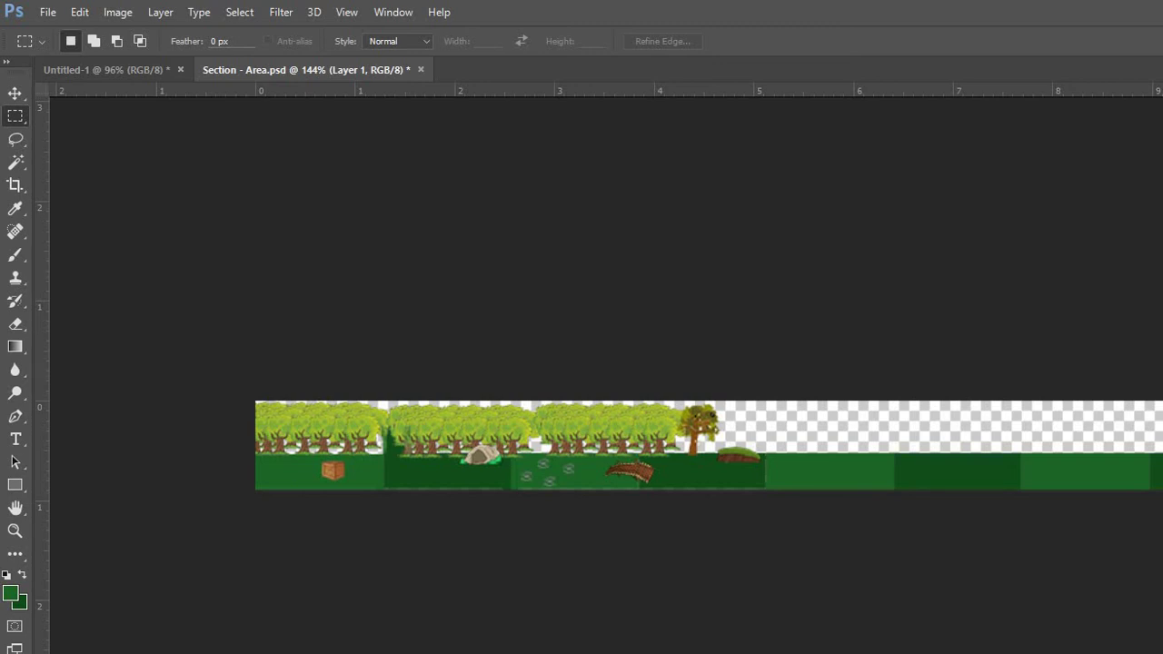
left_click(337, 474)
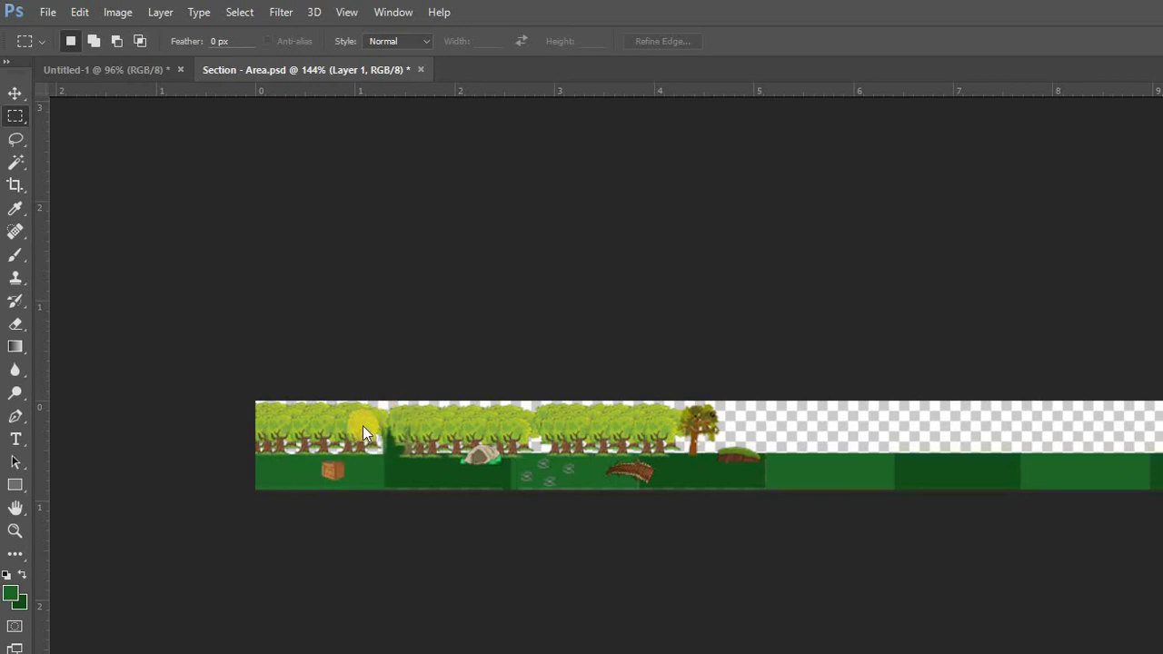
left_click(366, 480)
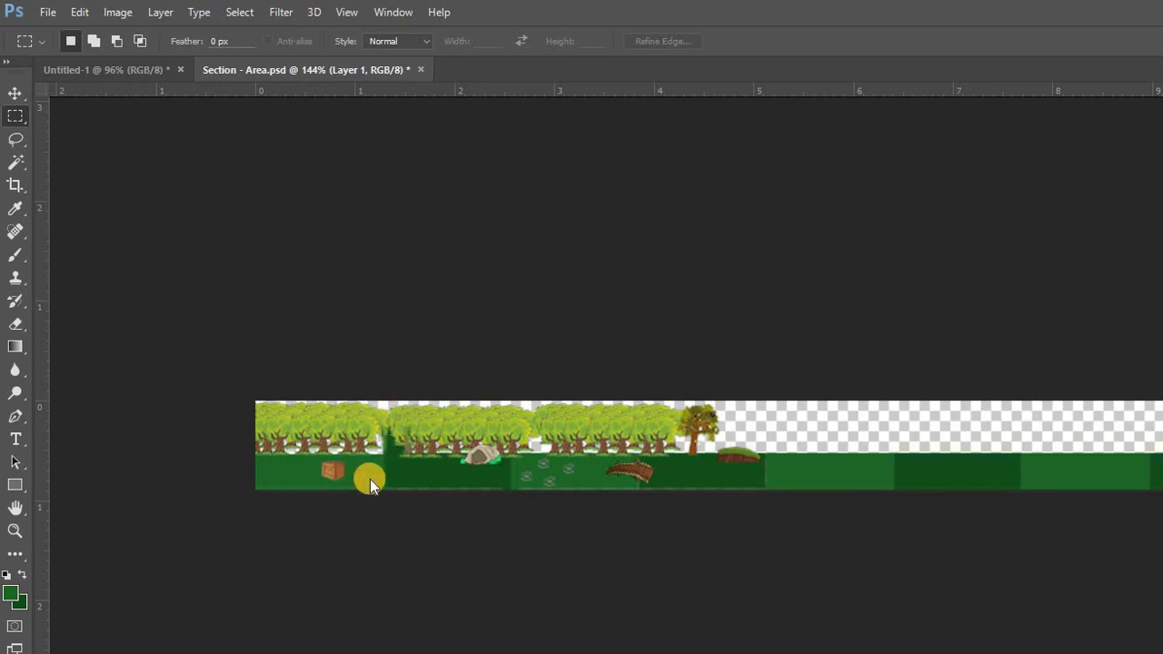